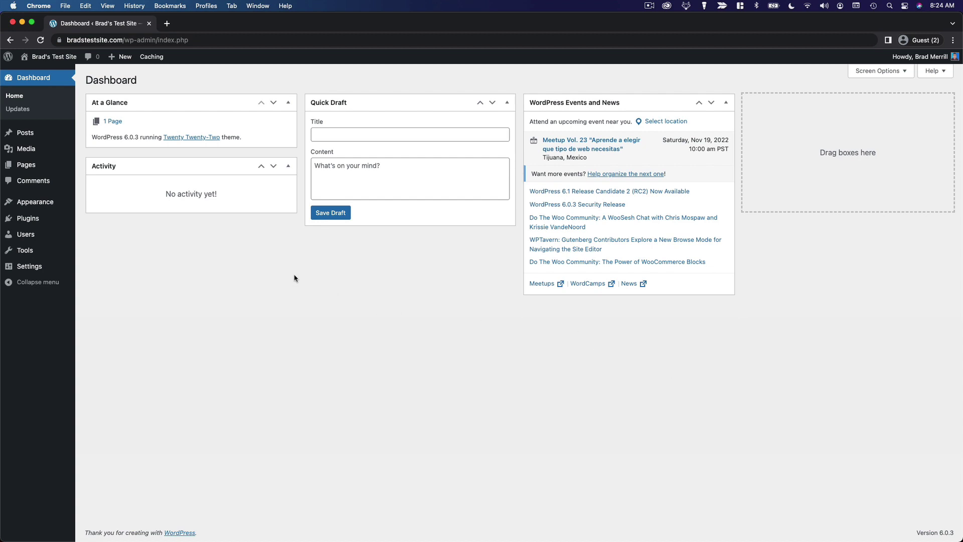
Go to Users > All Users to list the site's accounts.
mouse_move(26, 238)
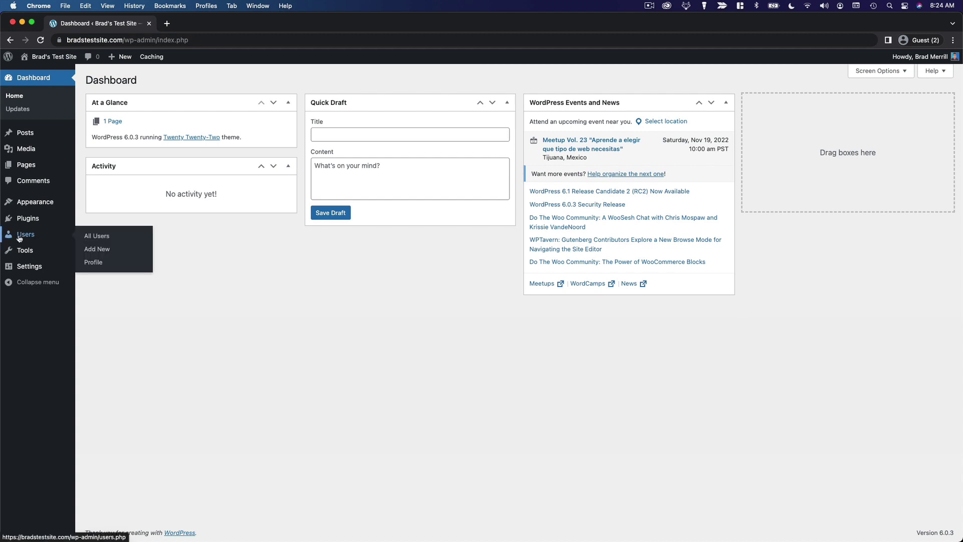
click(106, 240)
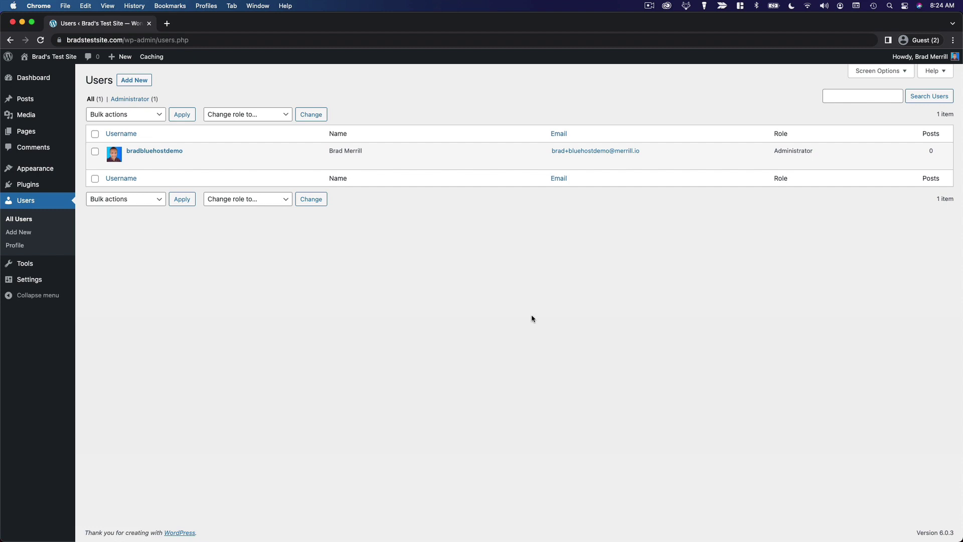
mouse_move(437, 165)
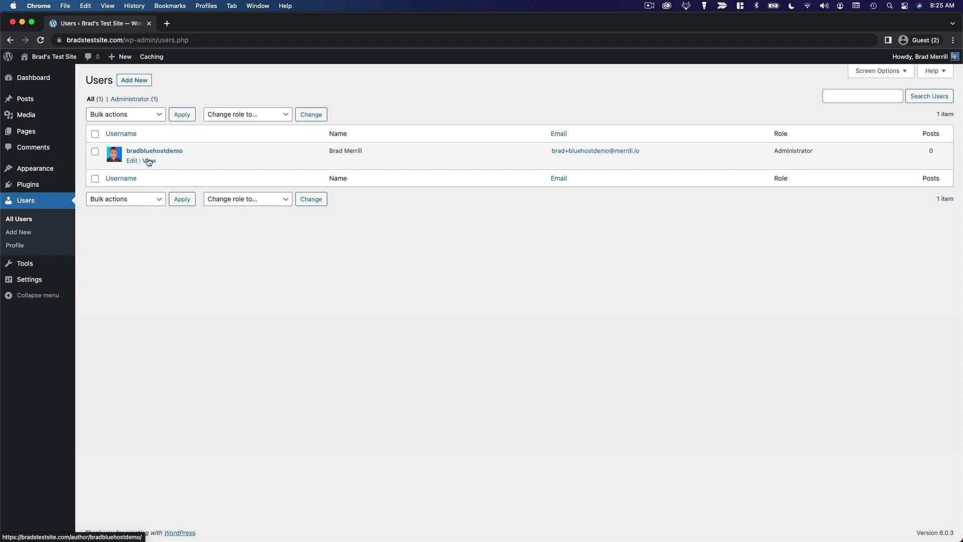
Inspect the administrator row's checkbox, Bulk actions and Change role to lists without applying anything.
click(95, 151)
click(149, 115)
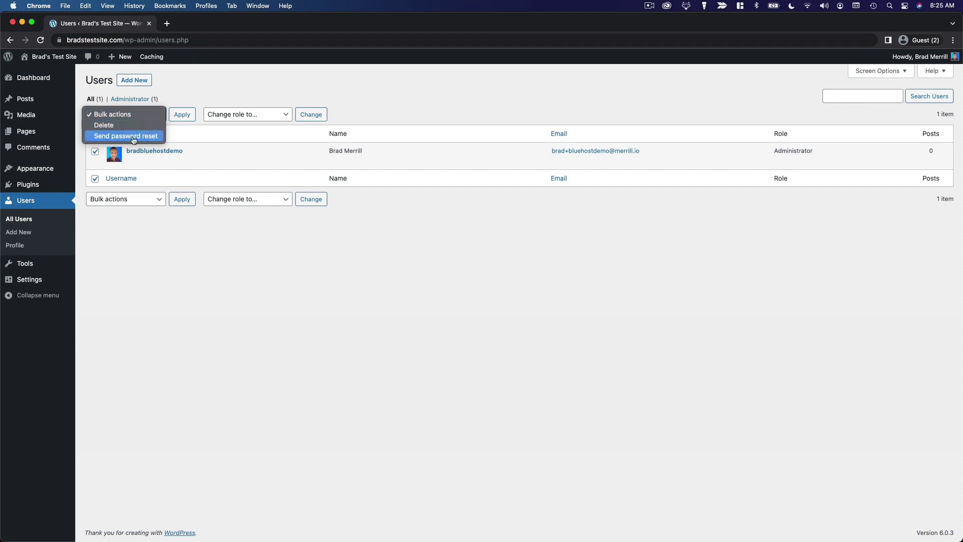
click(108, 156)
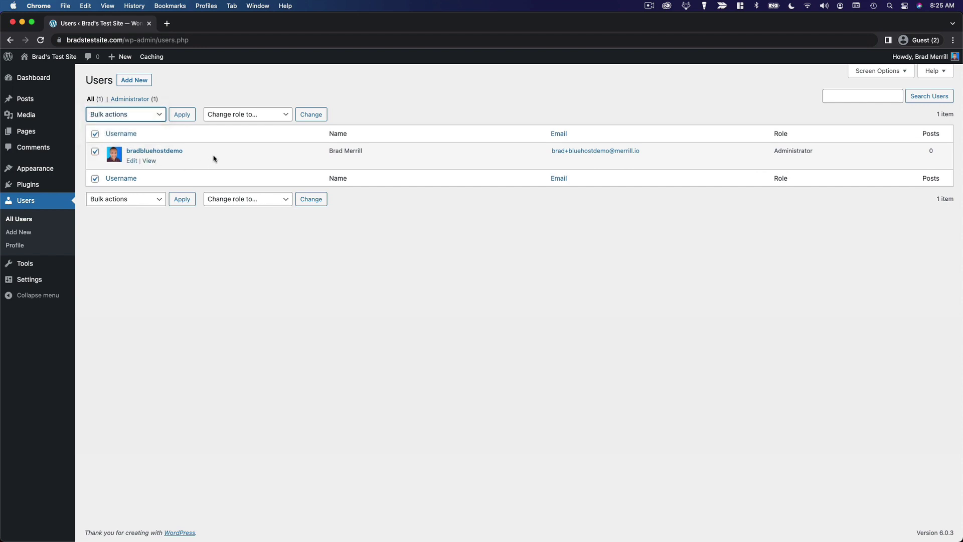
click(258, 117)
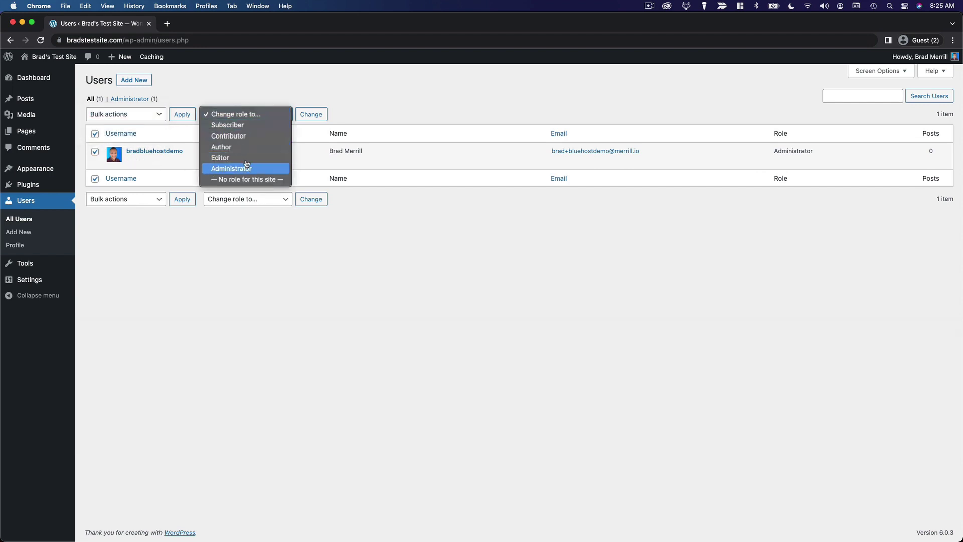
click(246, 97)
click(94, 152)
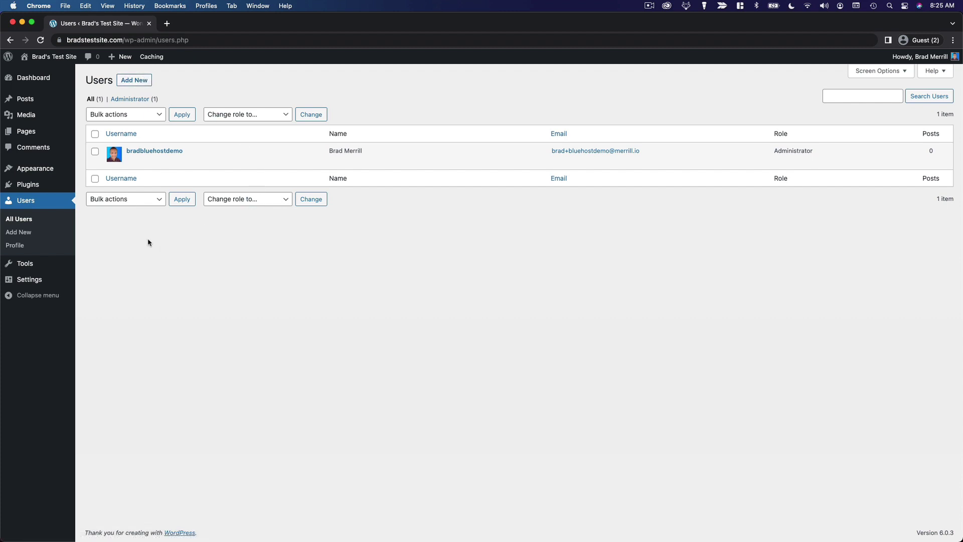
On Add New User, enter the new user's username, e-mail address and first name.
click(24, 234)
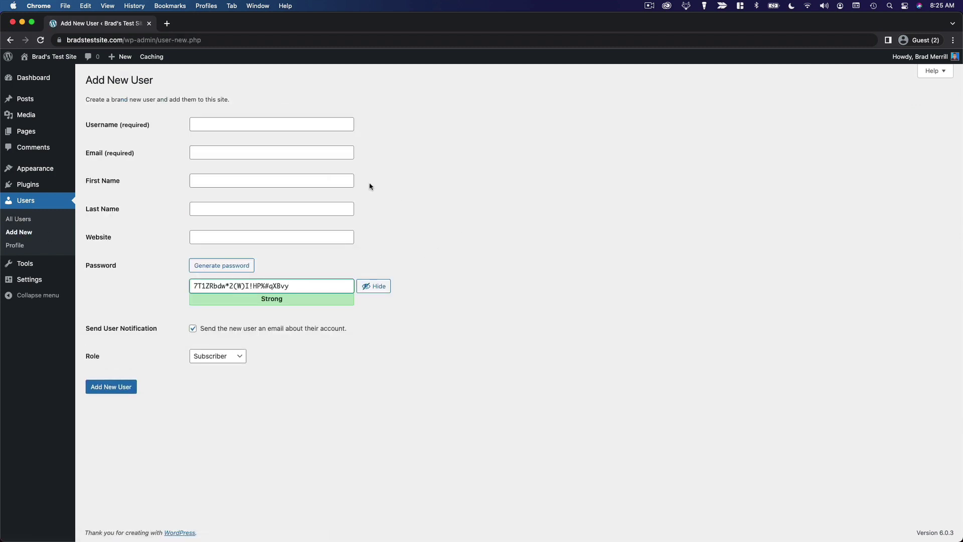
click(318, 122)
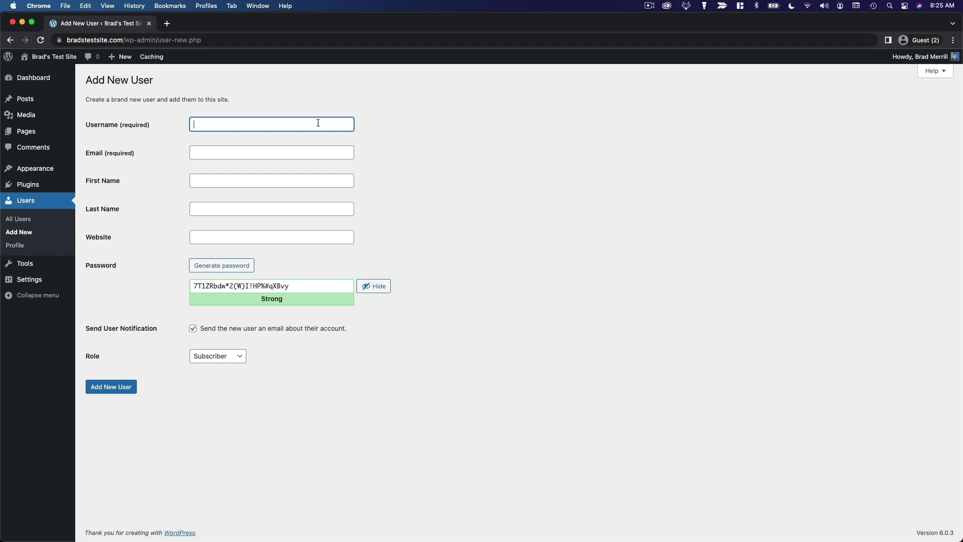
text(kevinb)
key(BackSpace)
click(297, 151)
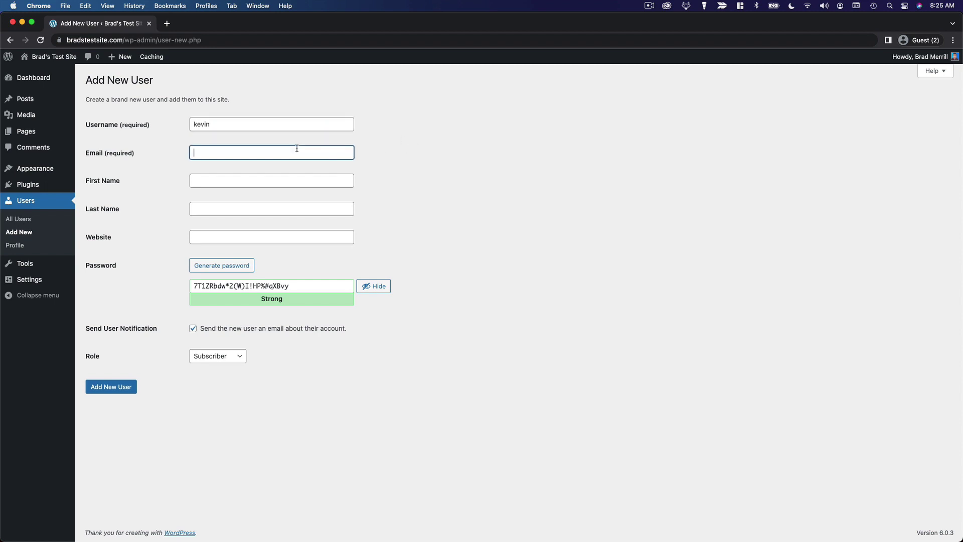
click(315, 182)
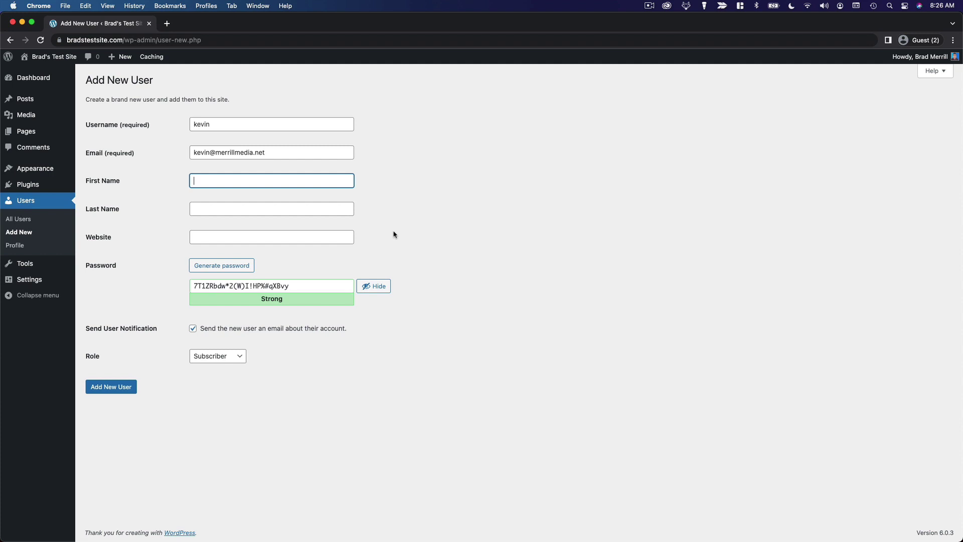
text(Kevin)
Replace the generated password with a custom one and untick Send User Notification.
click(374, 287)
double_click(278, 290)
text(**********)
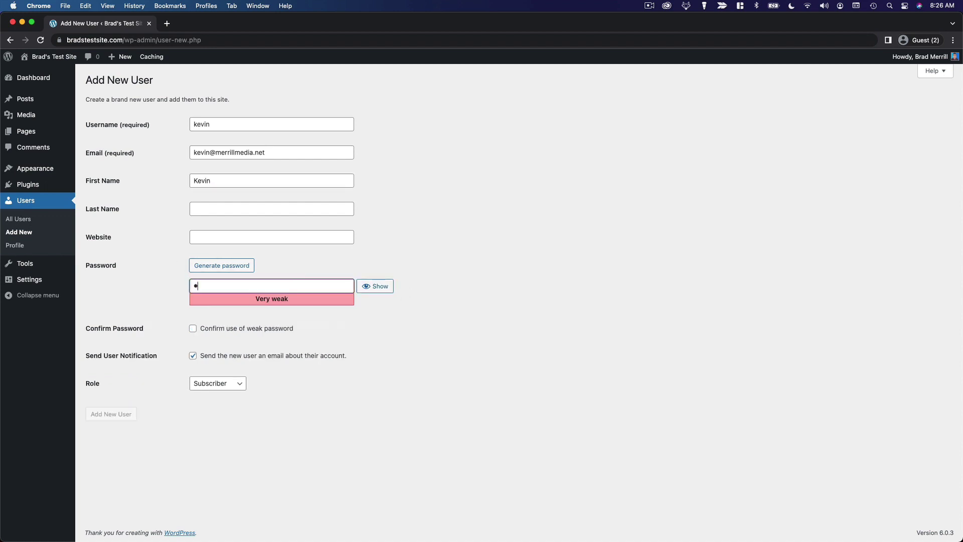
text(**)
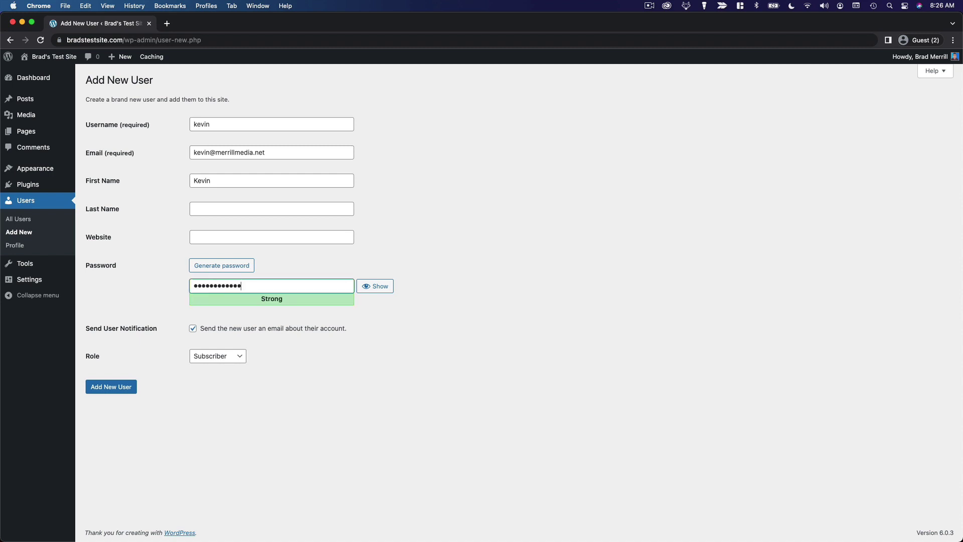
click(344, 338)
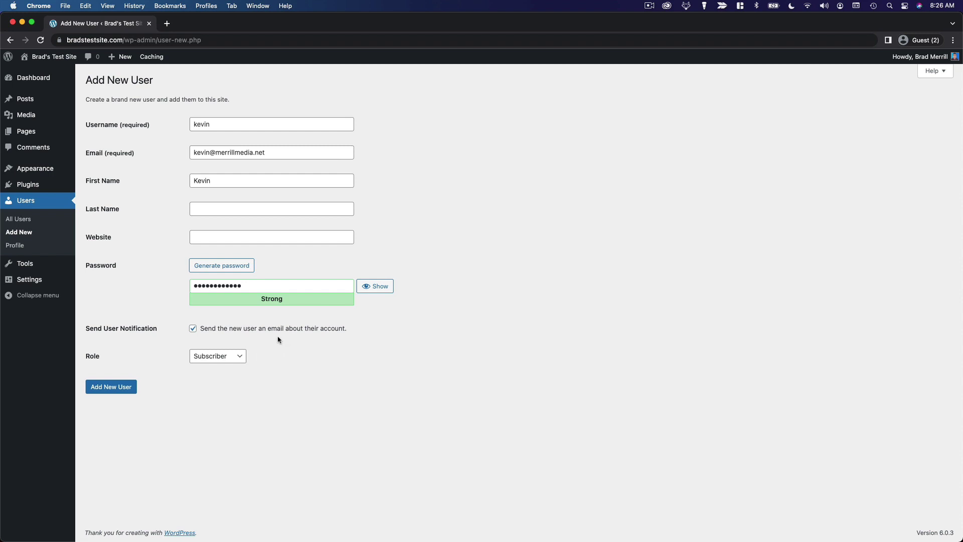
click(192, 329)
click(315, 384)
click(200, 358)
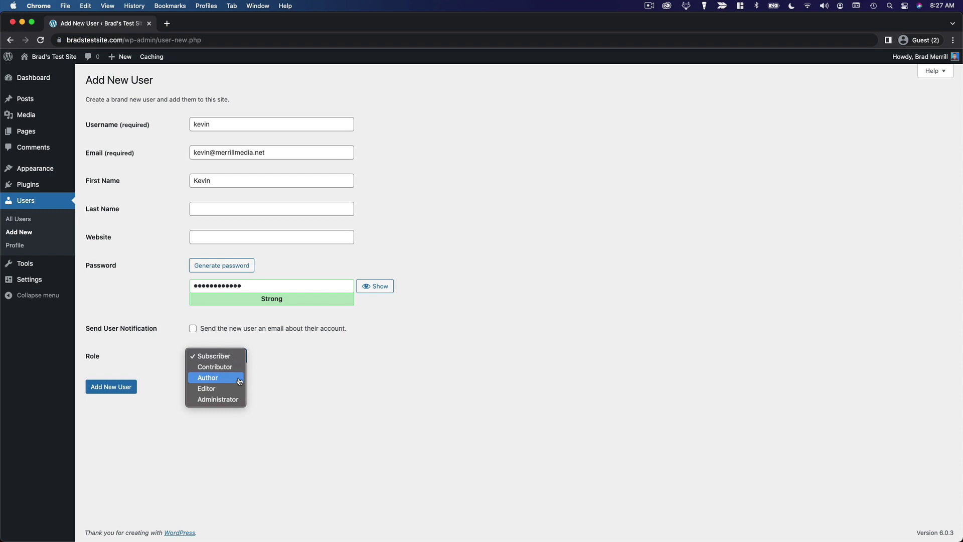
Change the Role dropdown from Subscriber to Contributor.
click(214, 356)
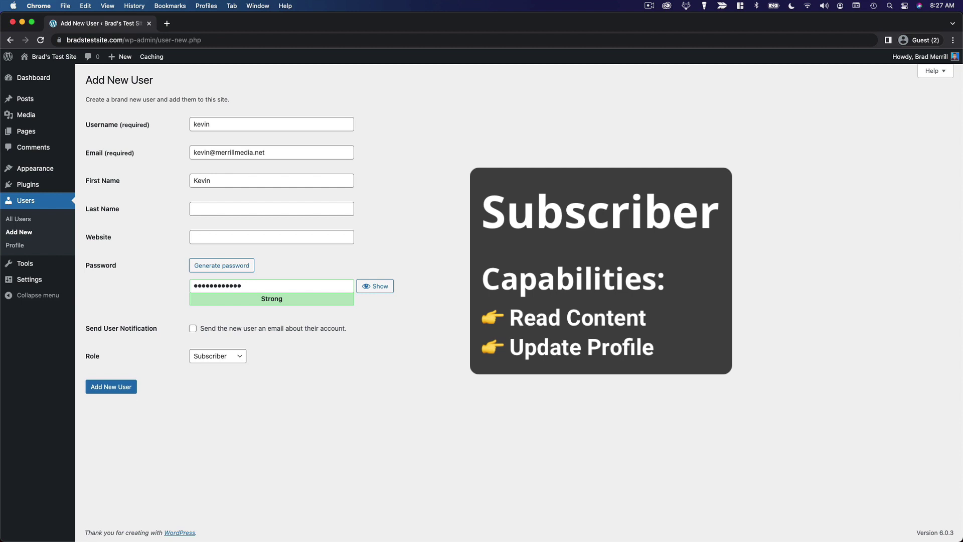
click(226, 356)
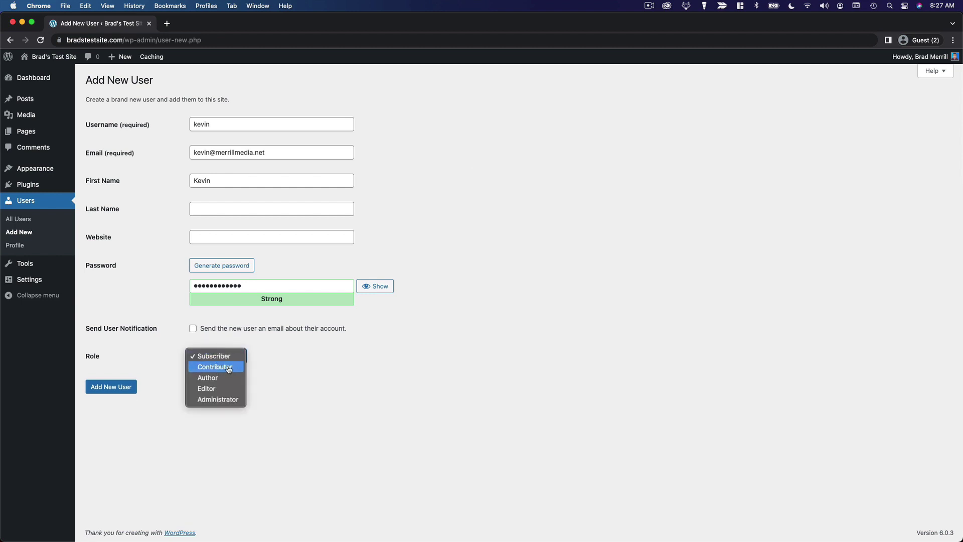
click(228, 368)
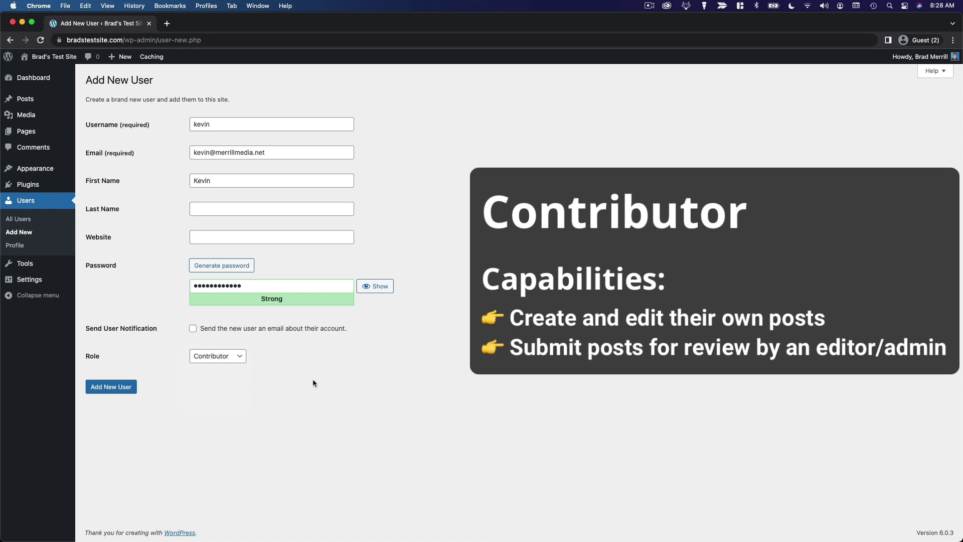
Pick Author in the Role dropdown, then switch it to Editor.
click(222, 356)
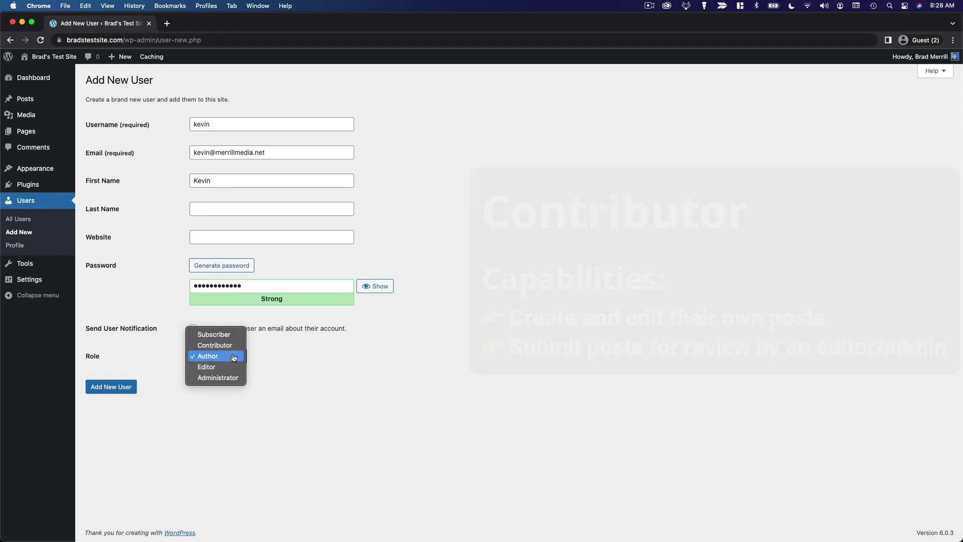
click(224, 359)
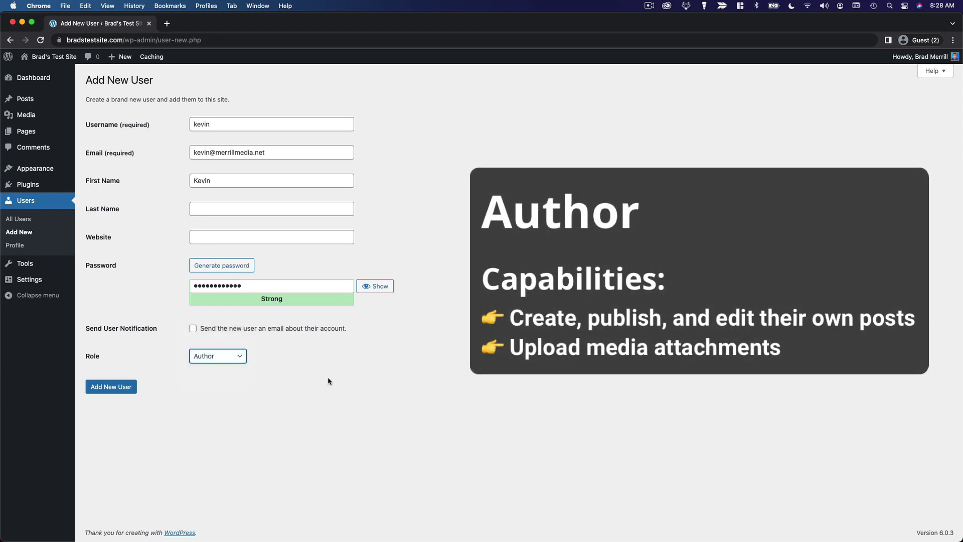
click(328, 381)
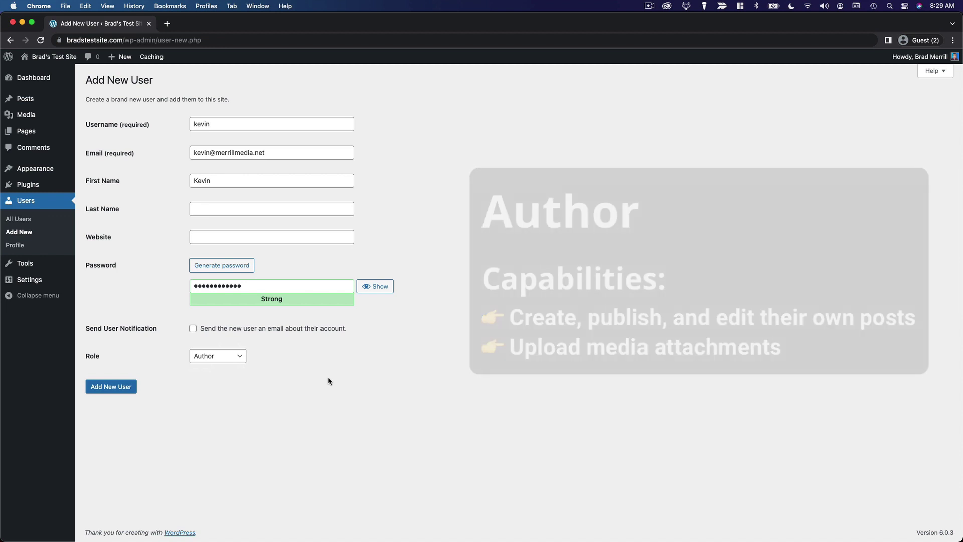
click(235, 361)
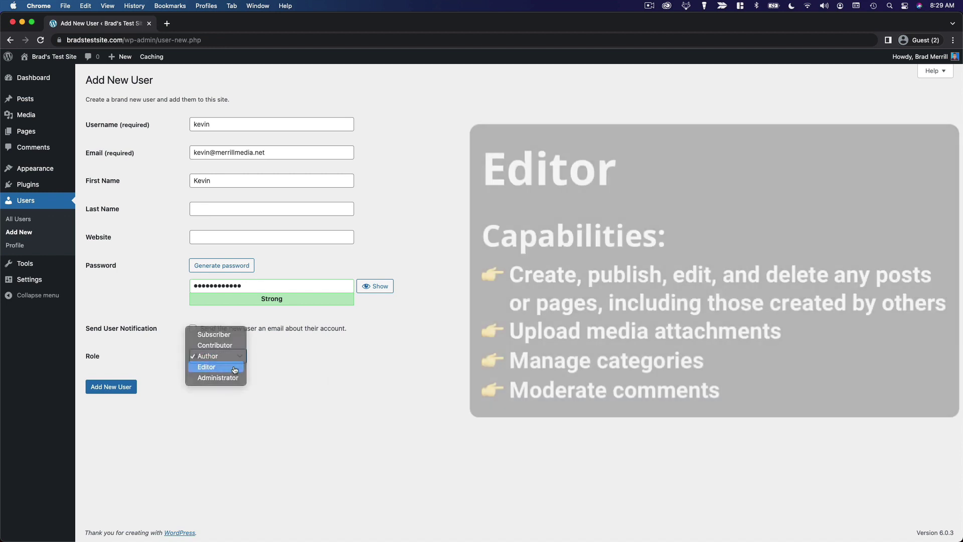
click(234, 366)
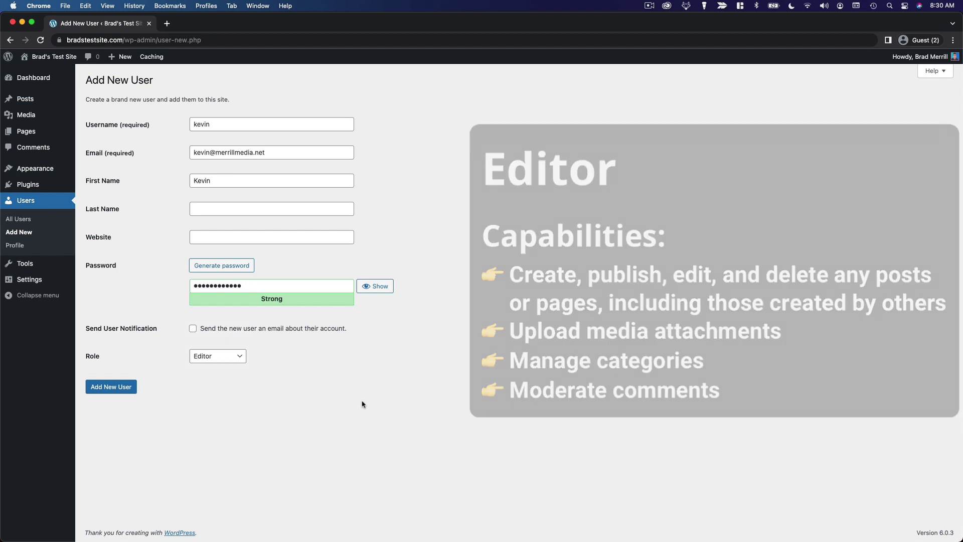
Select Administrator in the Role dropdown, then return it to Contributor.
click(235, 359)
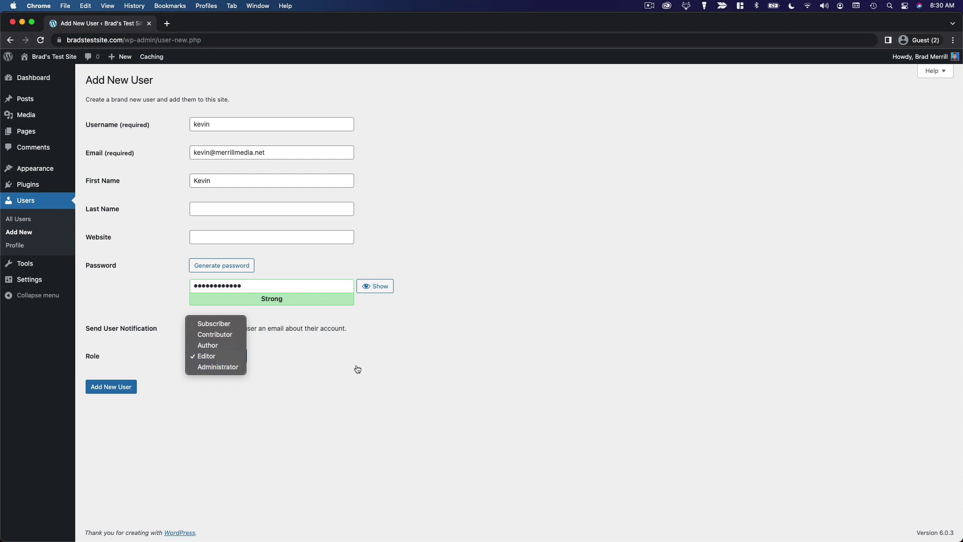
click(207, 367)
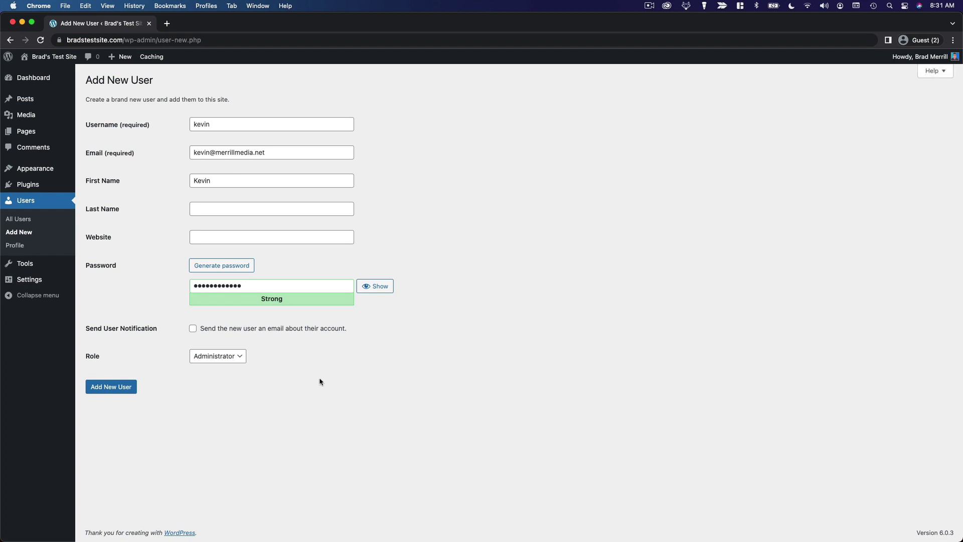
click(233, 356)
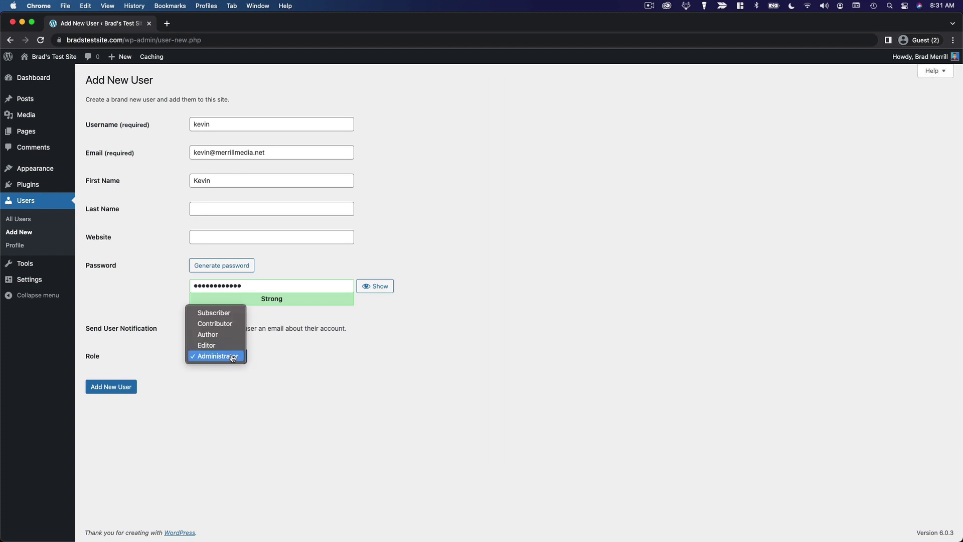
click(235, 324)
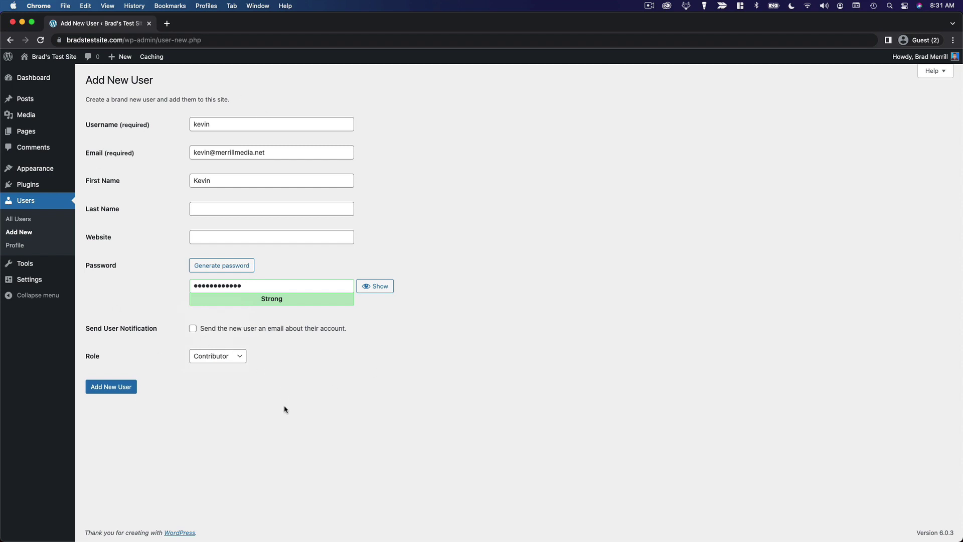
Submit Add New User, then open the new Contributor's Edit User page and scroll through it.
click(131, 388)
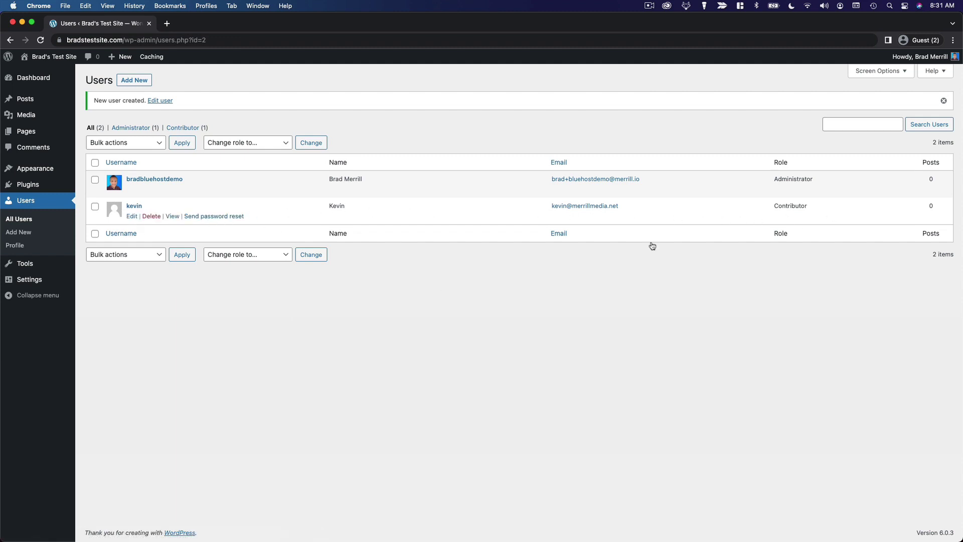
click(133, 207)
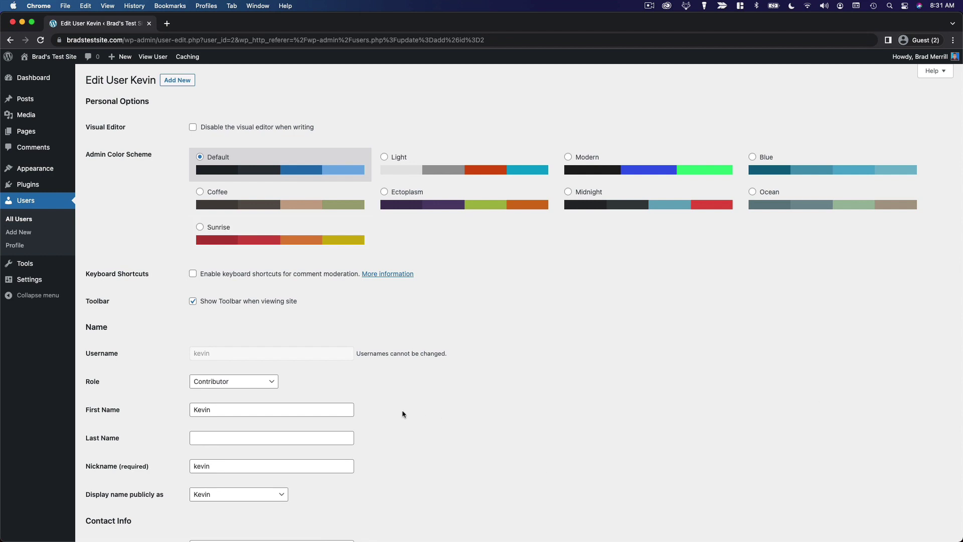
scroll(496, 402, down, 5)
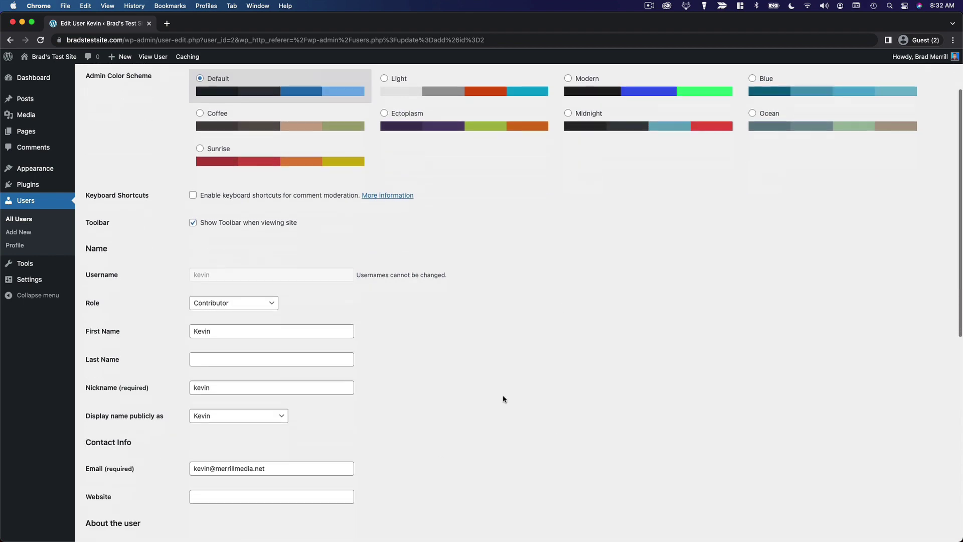
scroll(504, 398, down, 12)
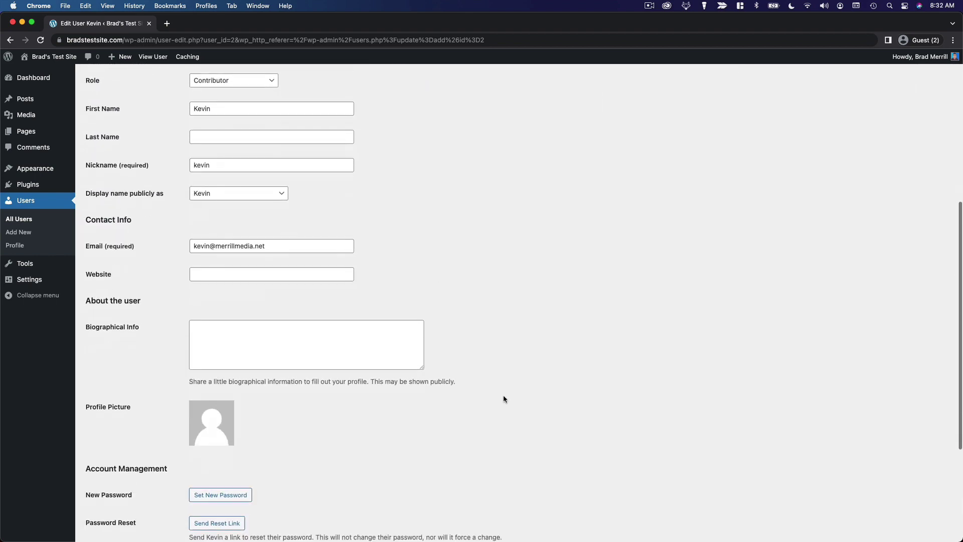
scroll(504, 397, up, 15)
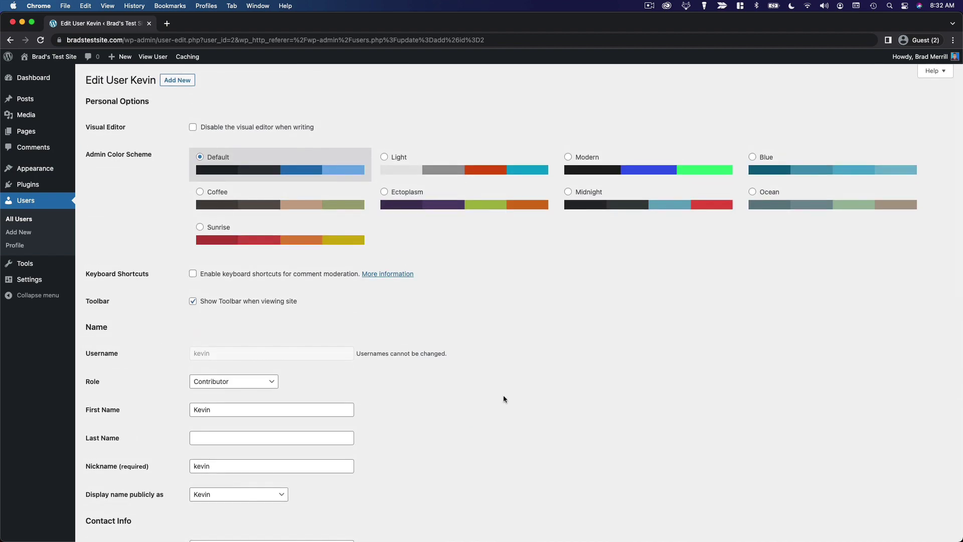
scroll(503, 399, down, 15)
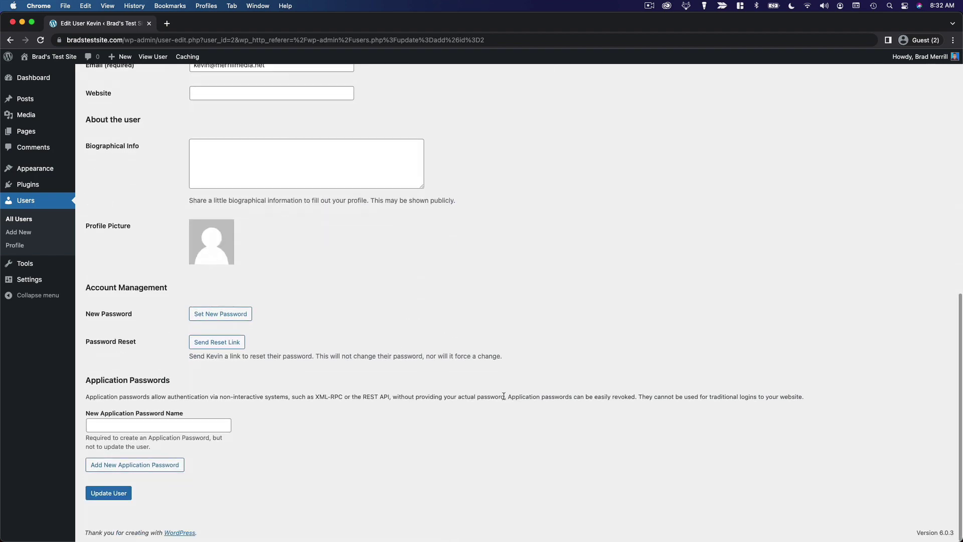